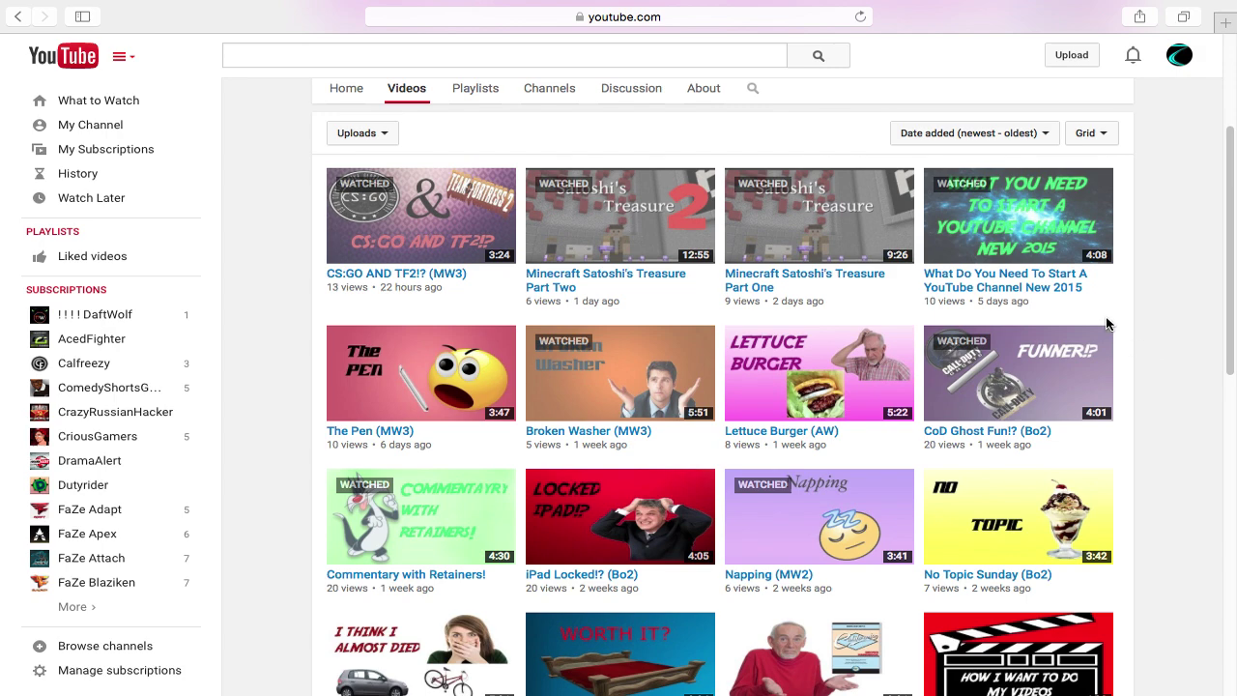
Open the channel's video "CS:GO AND TF2!? (MW3)" and pause its playback.
{"action": "left_click", "coordinate": [345, 214]}
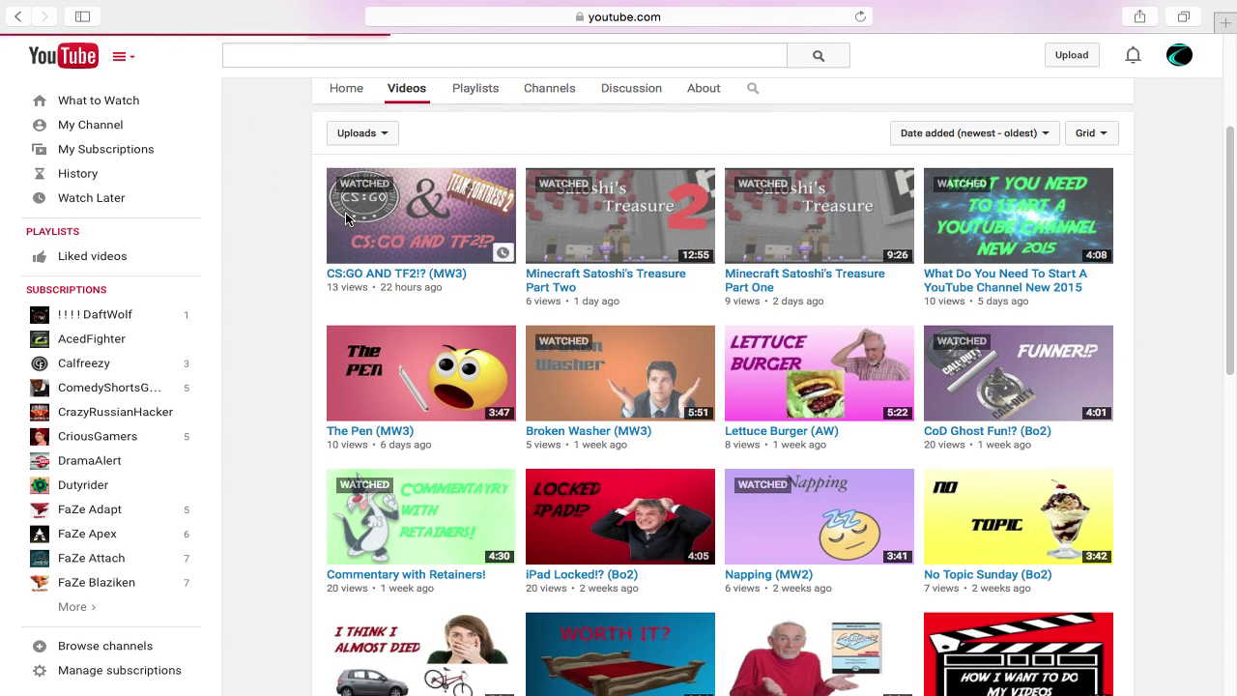
{"action": "left_click", "coordinate": [124, 413]}
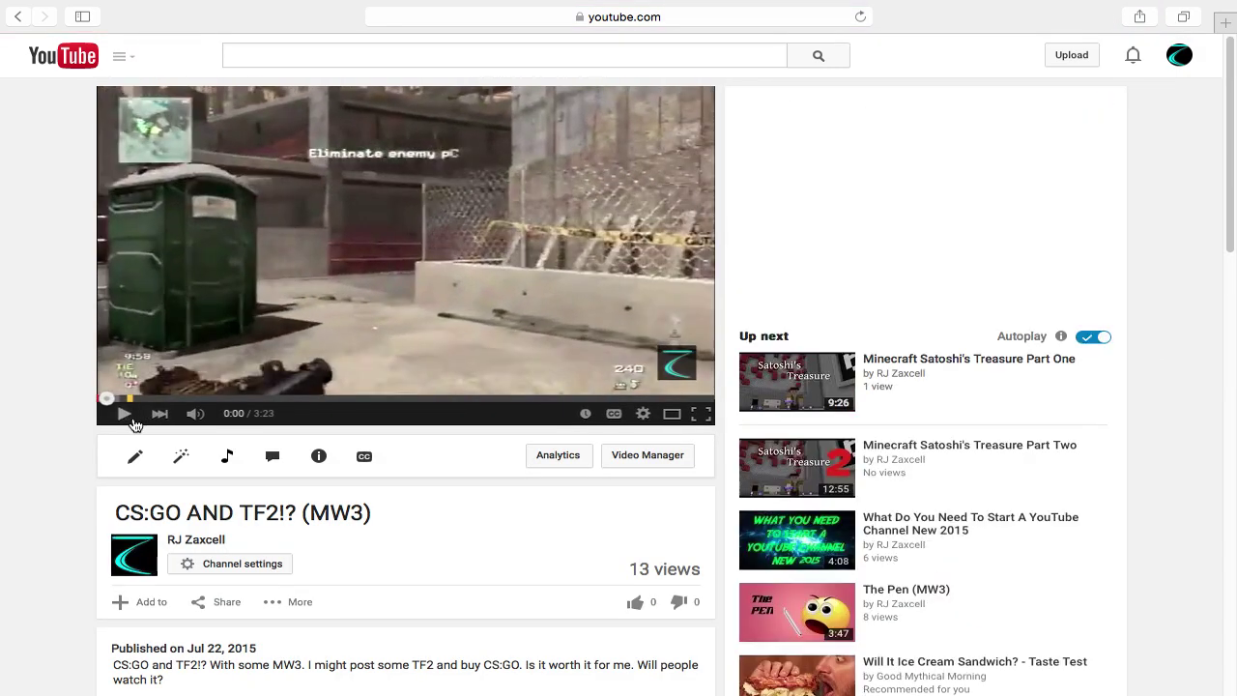
Make sure "Show Develop menu in menu bar" is enabled in the browser's Advanced preferences, and close the preferences.
{"action": "mouse_move", "coordinate": [197, 4]}
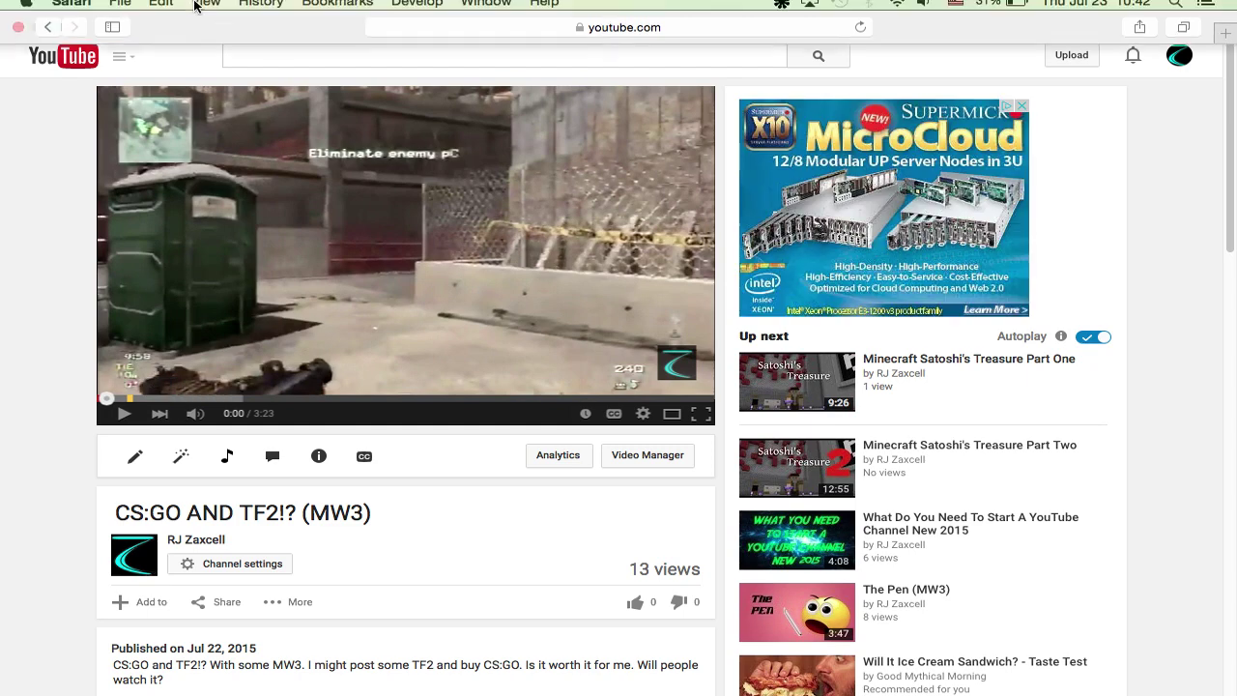
{"action": "left_click", "coordinate": [133, 11]}
{"action": "mouse_move", "coordinate": [76, 9]}
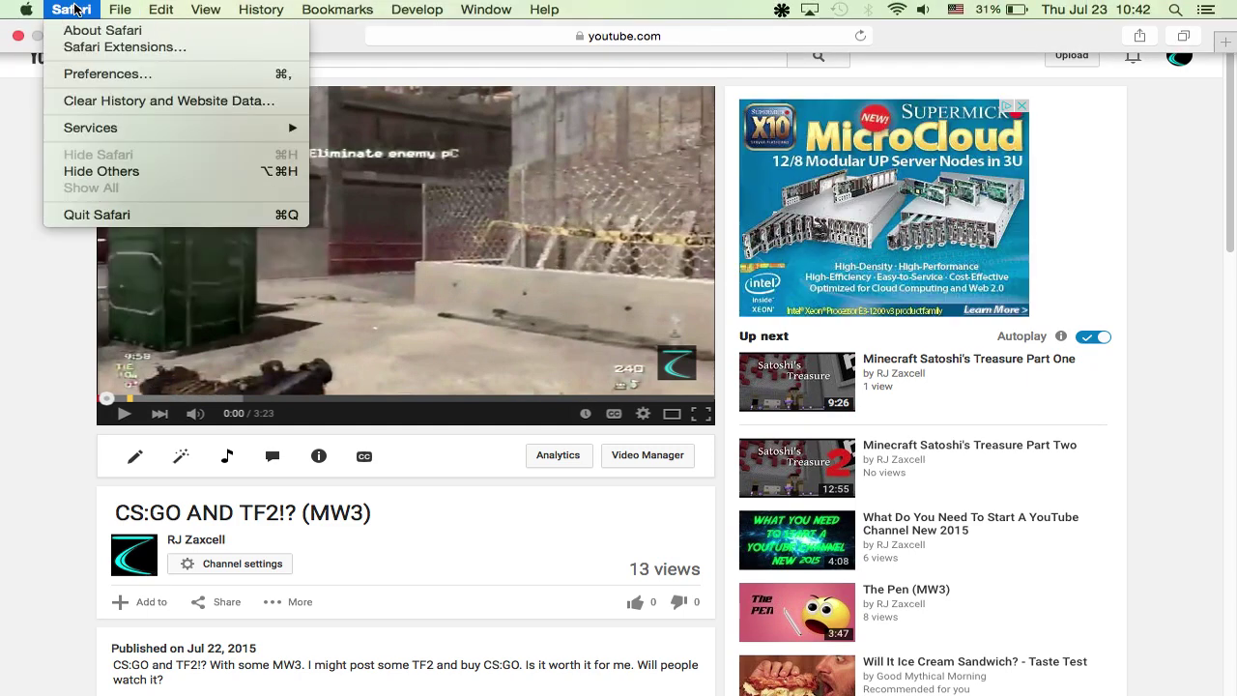
{"action": "left_click", "coordinate": [109, 85]}
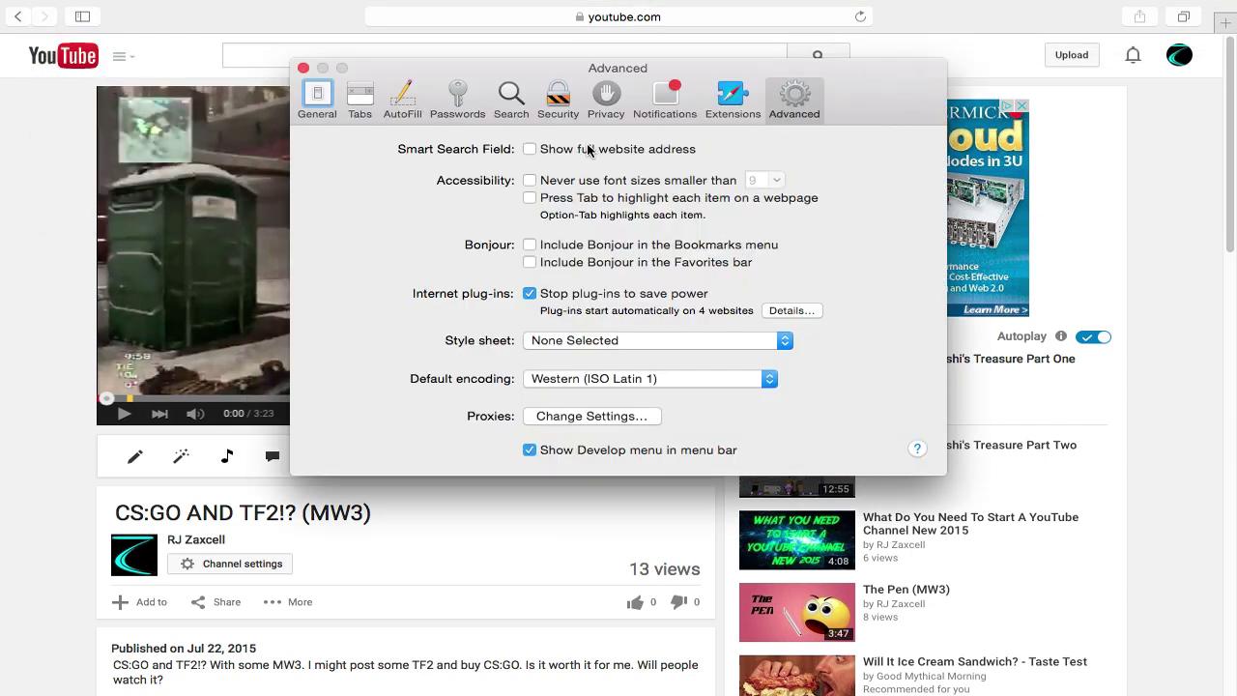
{"action": "left_click", "coordinate": [544, 453]}
{"action": "left_click", "coordinate": [544, 455]}
{"action": "left_click", "coordinate": [303, 68]}
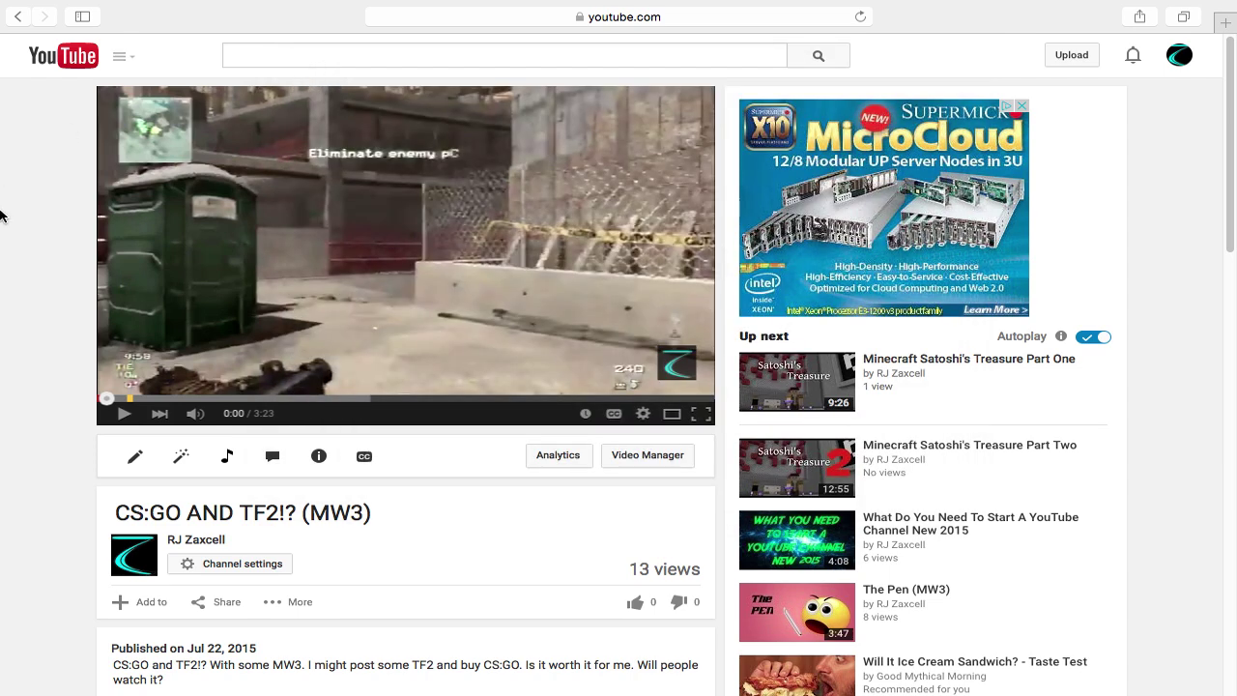
Show the page source of the video page and clear the previous resource content search.
{"action": "right_click", "coordinate": [61, 331]}
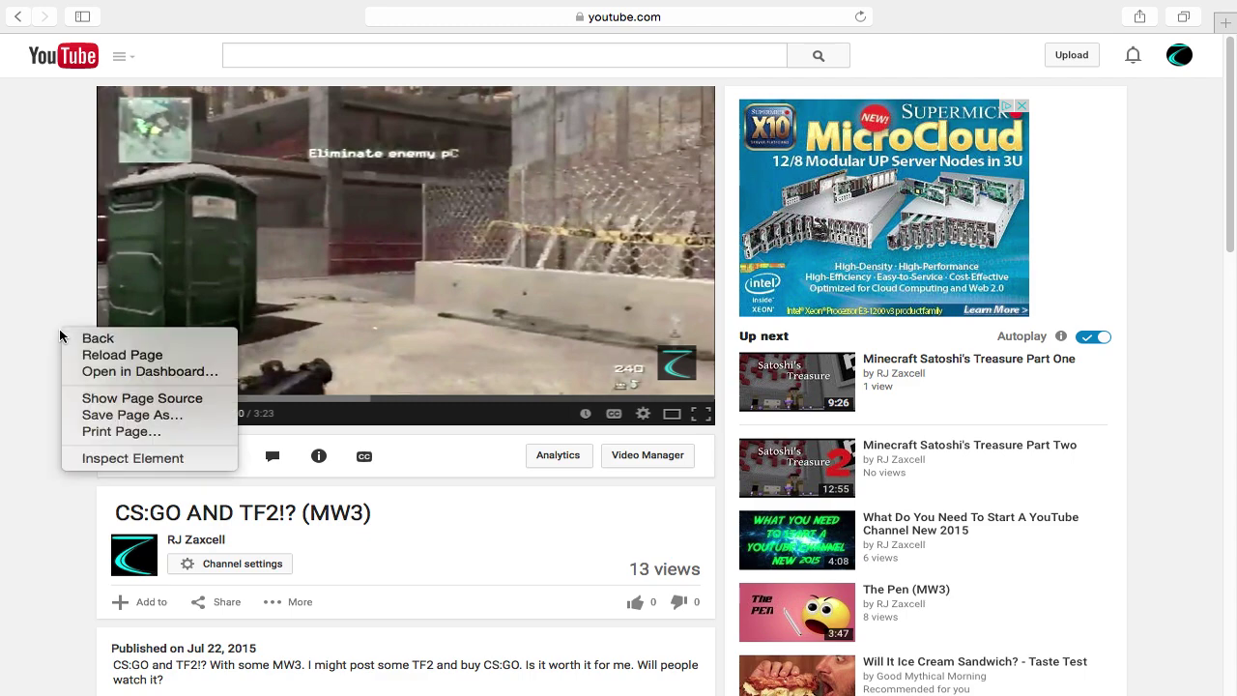
{"action": "left_click", "coordinate": [106, 404]}
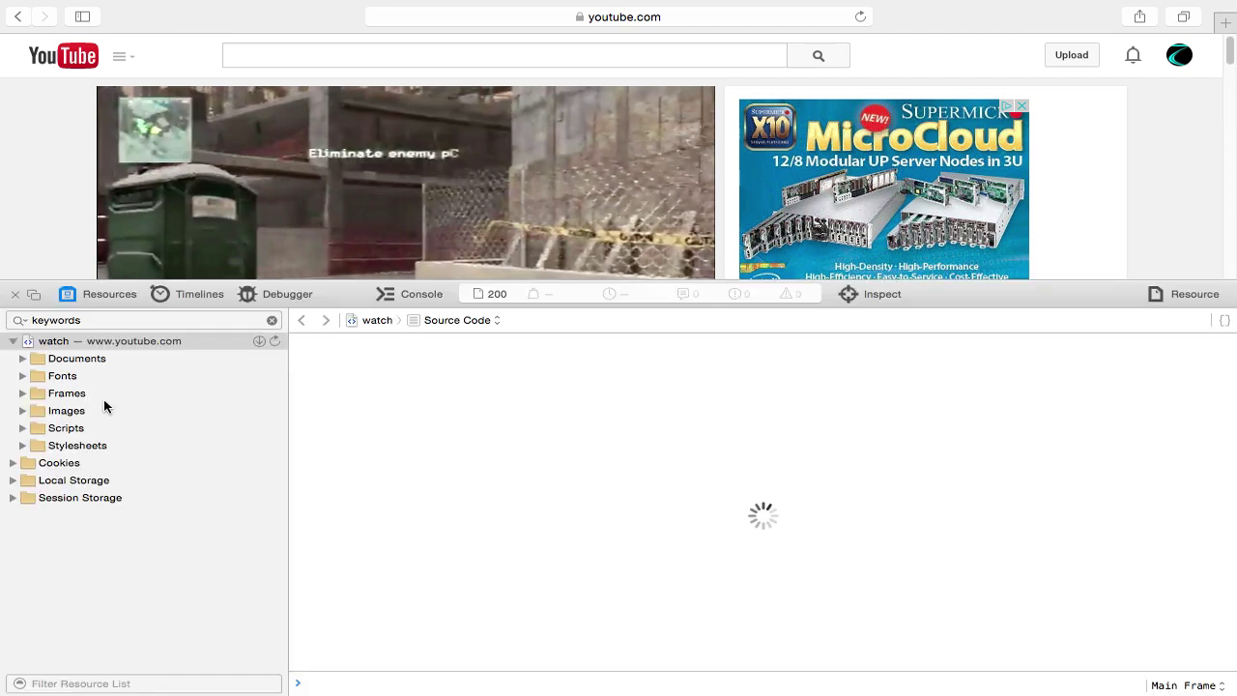
{"action": "left_click", "coordinate": [272, 320]}
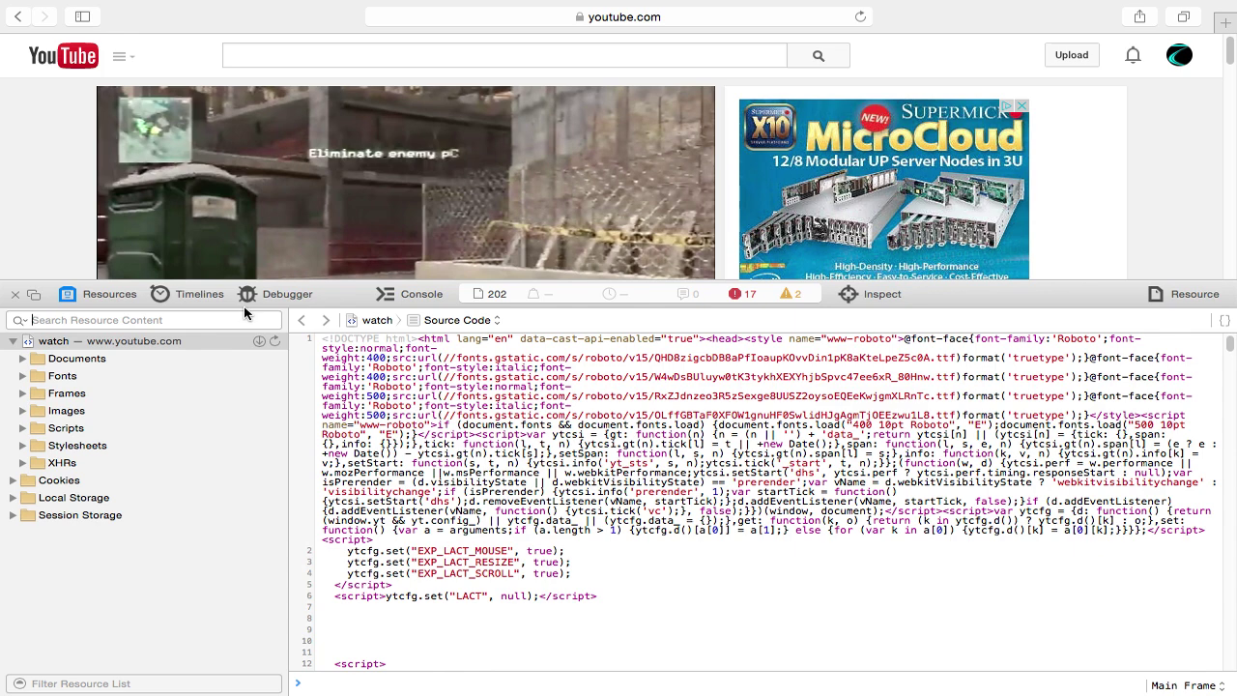
Examine the title metadata in the page source and compare it with the title of the video on the page.
{"action": "scroll", "coordinate": [547, 464], "scroll_direction": "down", "scroll_amount": 10}
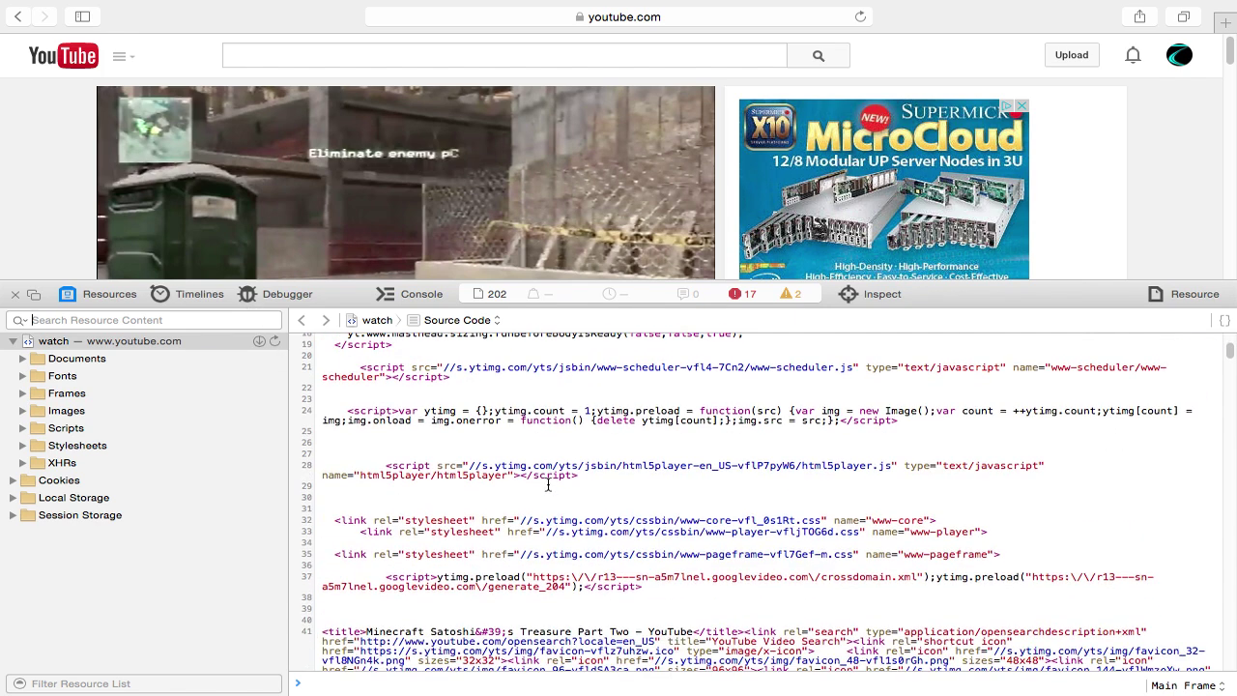
{"action": "scroll", "coordinate": [548, 485], "scroll_direction": "down", "scroll_amount": 5}
{"action": "scroll", "coordinate": [467, 439], "scroll_direction": "up", "scroll_amount": 15}
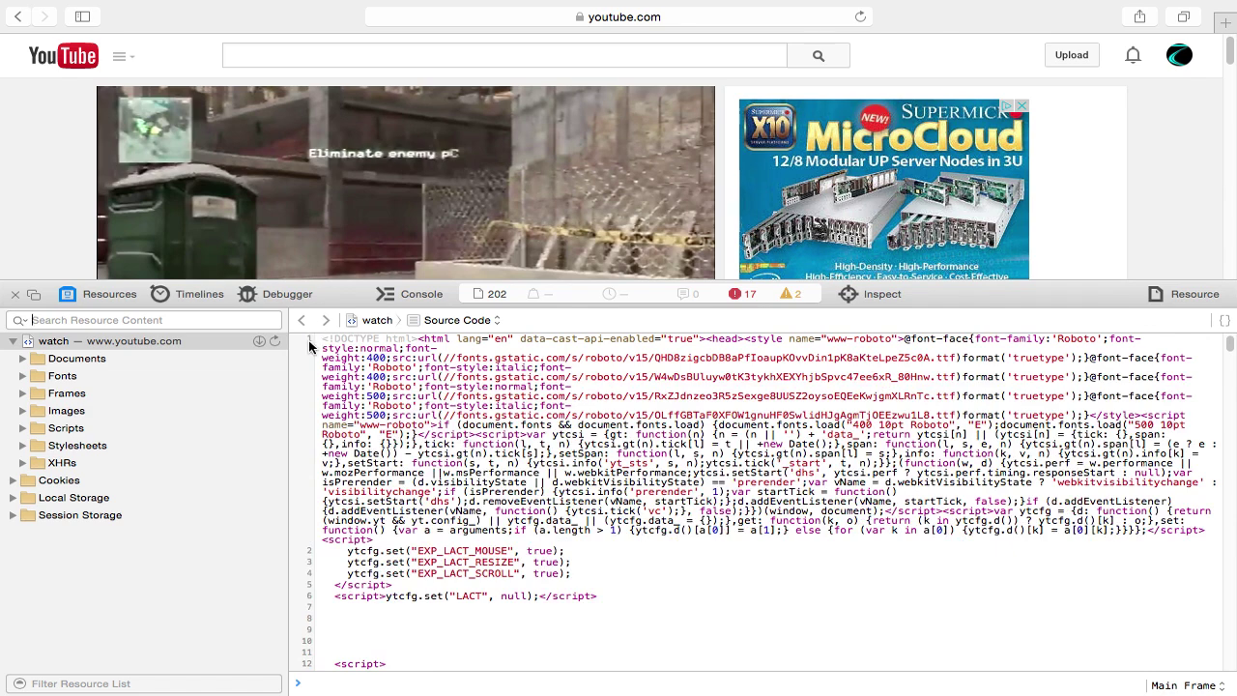
{"action": "scroll", "coordinate": [328, 560], "scroll_direction": "down", "scroll_amount": 10}
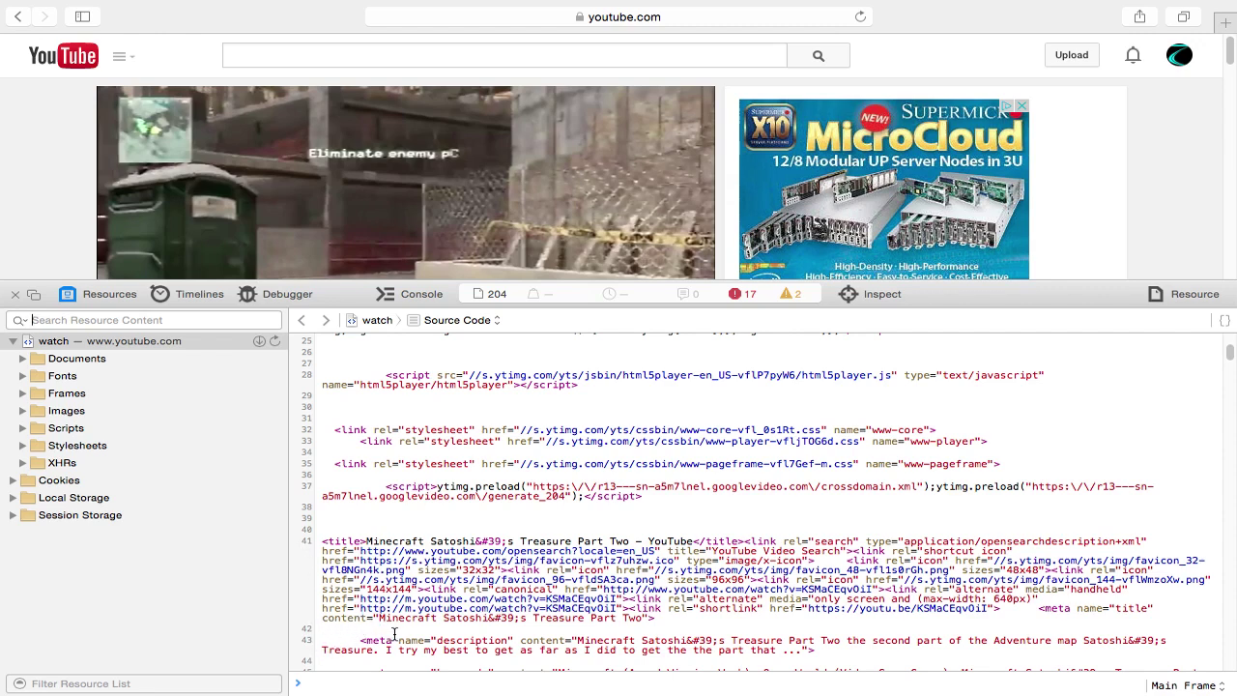
{"action": "left_click_drag", "start_coordinate": [379, 619], "coordinate": [465, 620]}
{"action": "scroll", "coordinate": [540, 178], "scroll_direction": "down", "scroll_amount": 5}
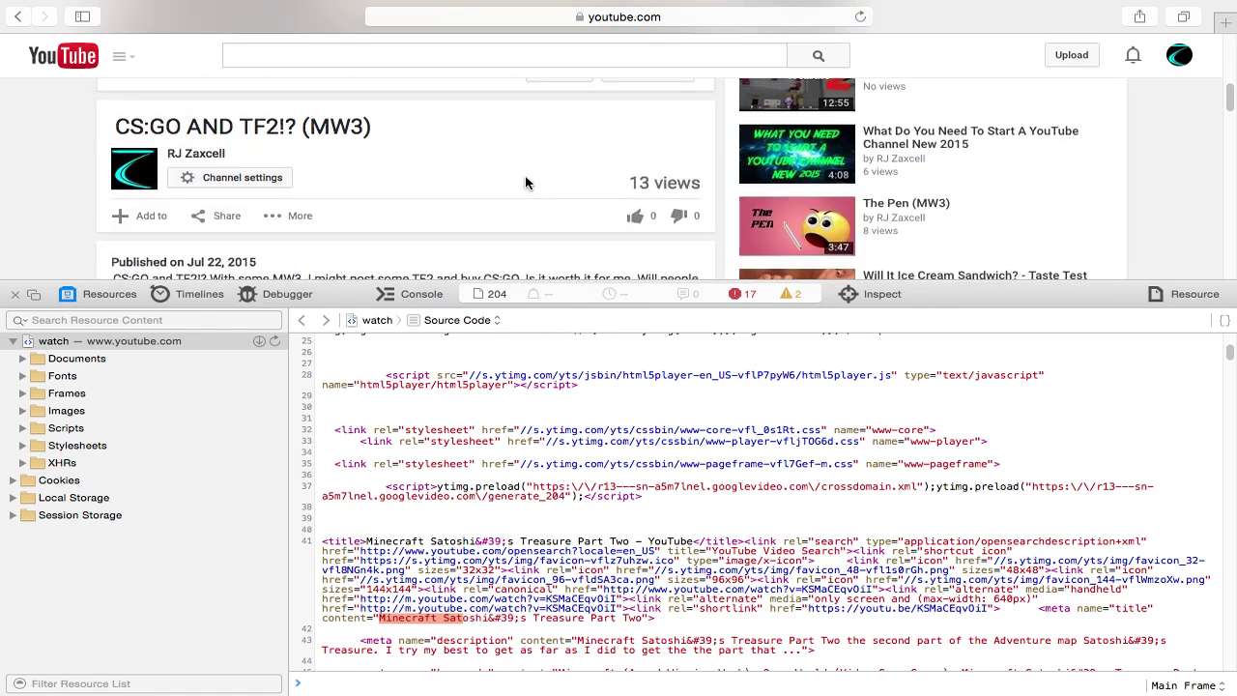
{"action": "scroll", "coordinate": [522, 181], "scroll_direction": "up", "scroll_amount": 5}
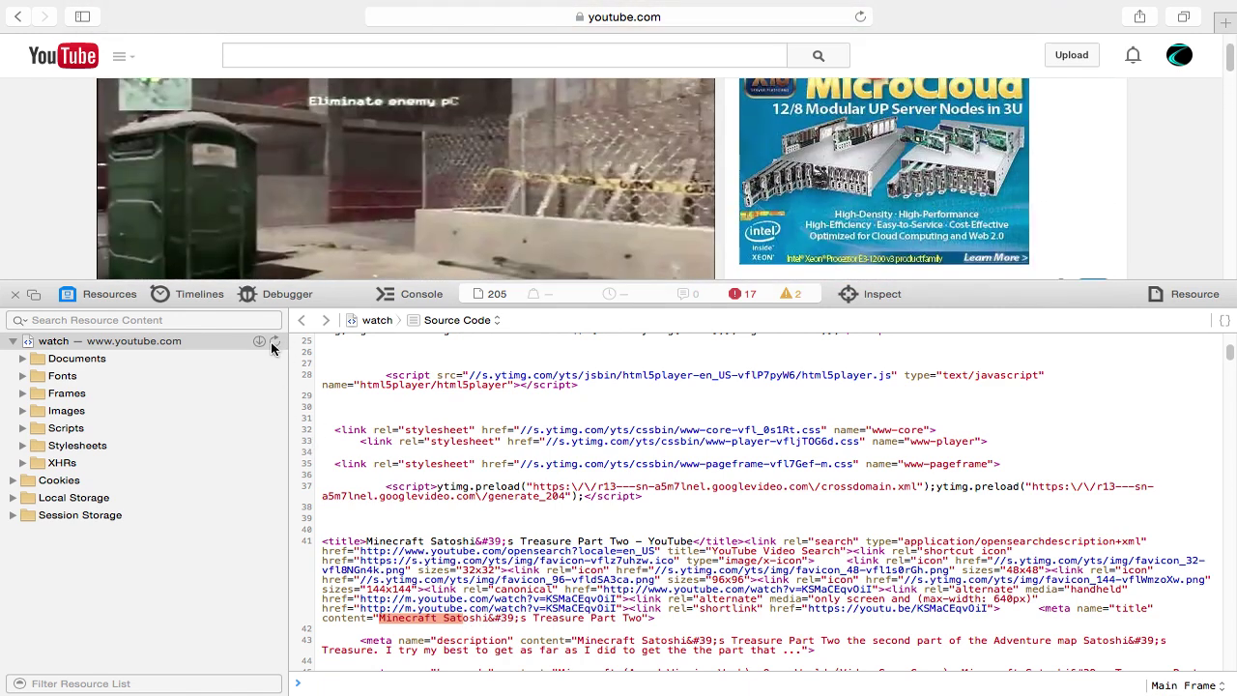
Reload the page from the inspector and check the source's title metadata against the video's title.
{"action": "left_click", "coordinate": [273, 341]}
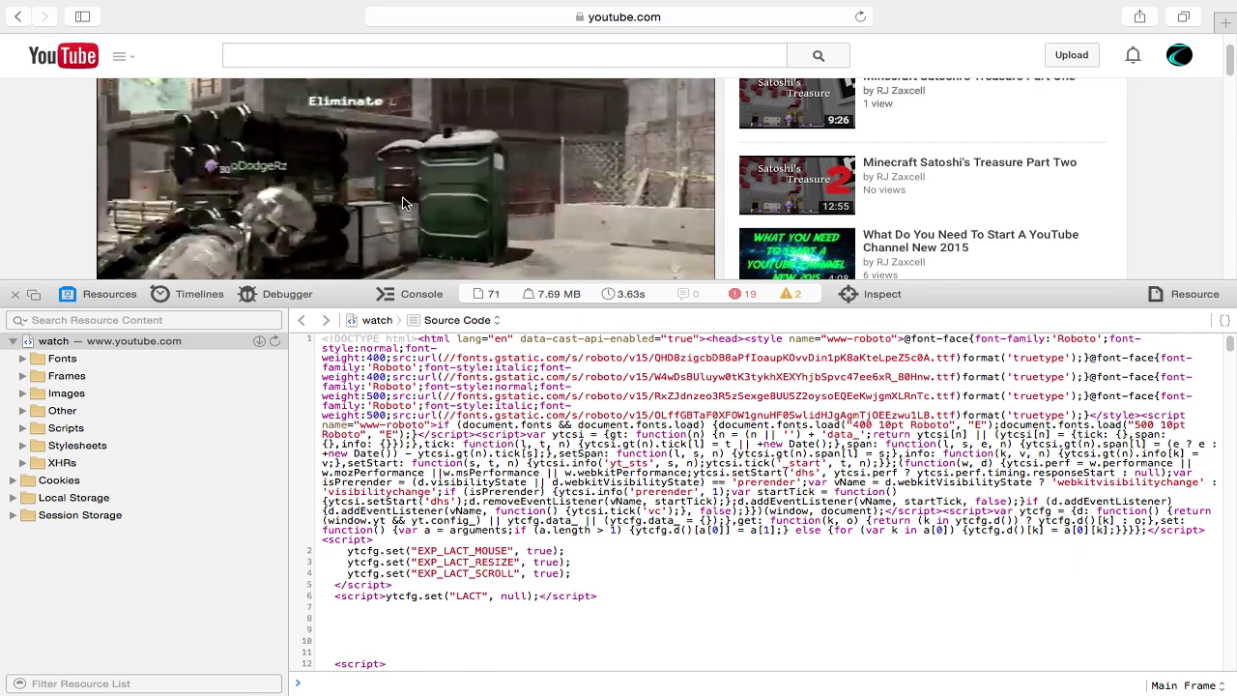
{"action": "scroll", "coordinate": [341, 421], "scroll_direction": "down", "scroll_amount": 10}
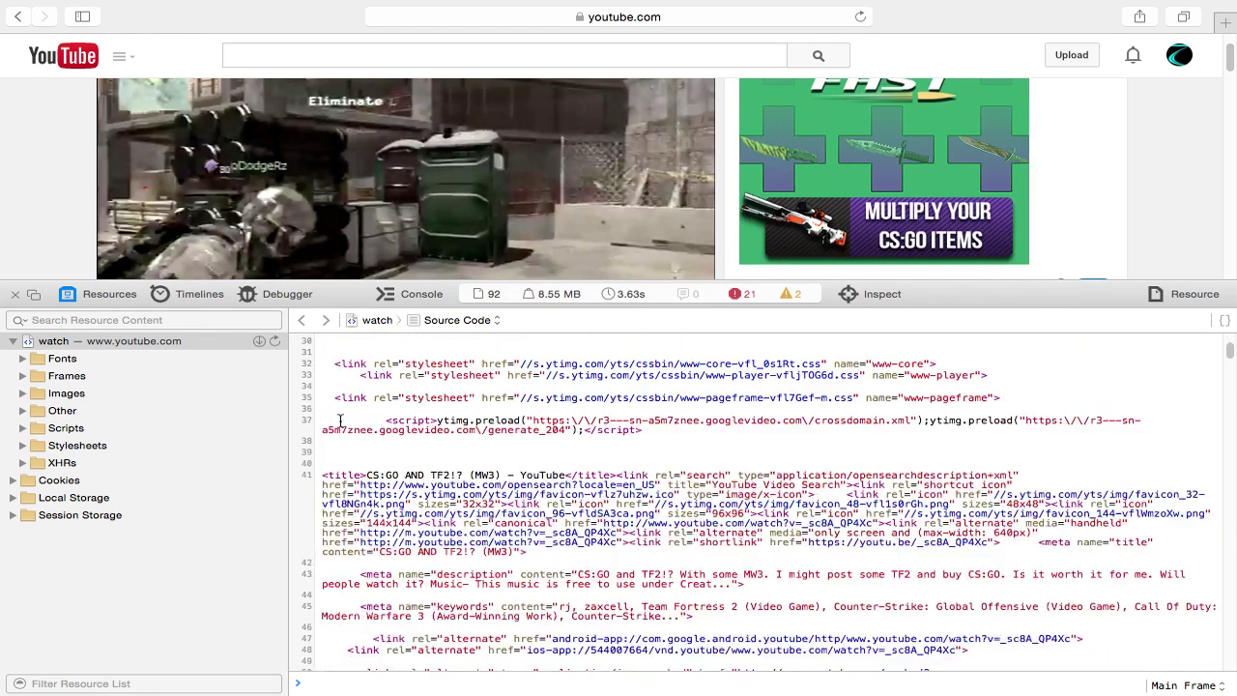
{"action": "scroll", "coordinate": [340, 421], "scroll_direction": "down", "scroll_amount": 1}
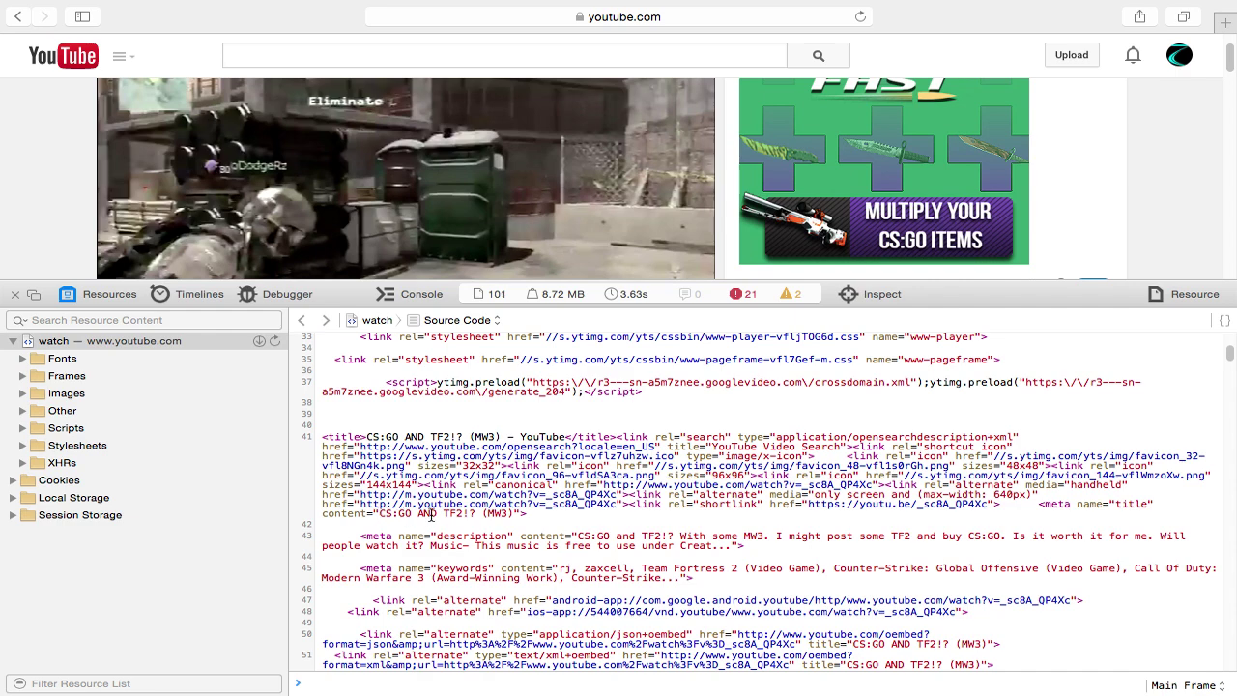
{"action": "scroll", "coordinate": [450, 190], "scroll_direction": "down", "scroll_amount": 5}
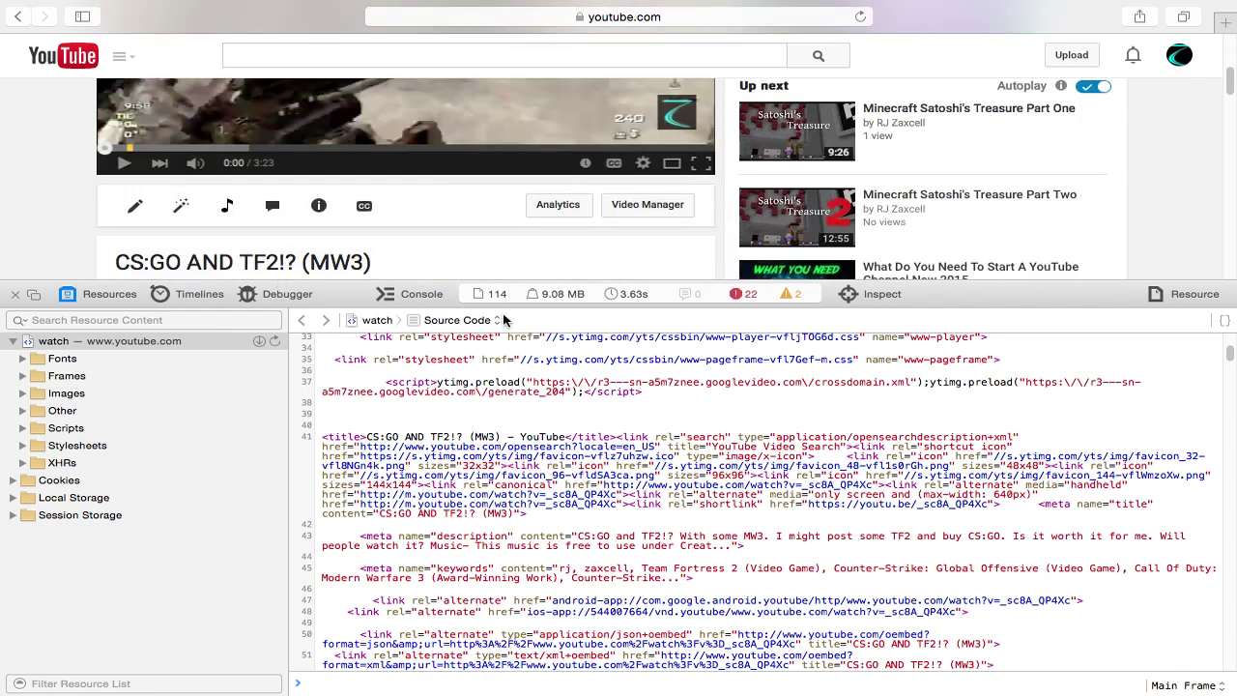
Search the resource content for "keywords" and open the match listing the tags in the watch page's source.
{"action": "left_click", "coordinate": [184, 323]}
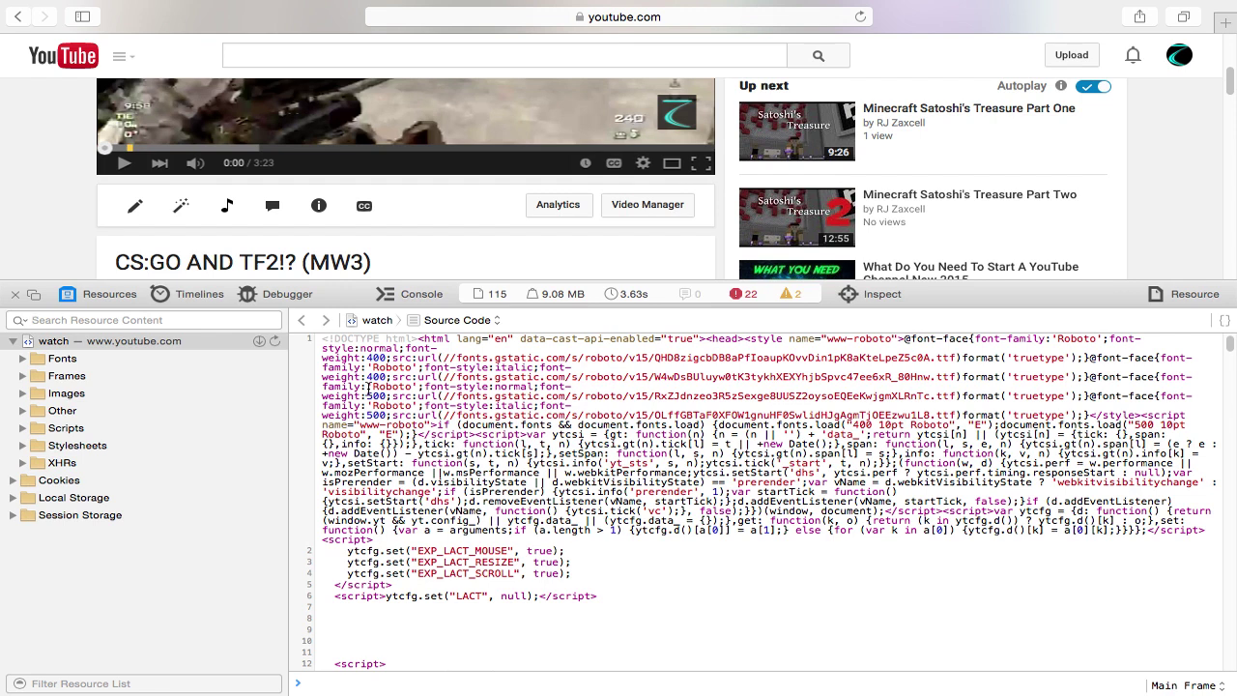
{"action": "type", "text": "keyworkd"}
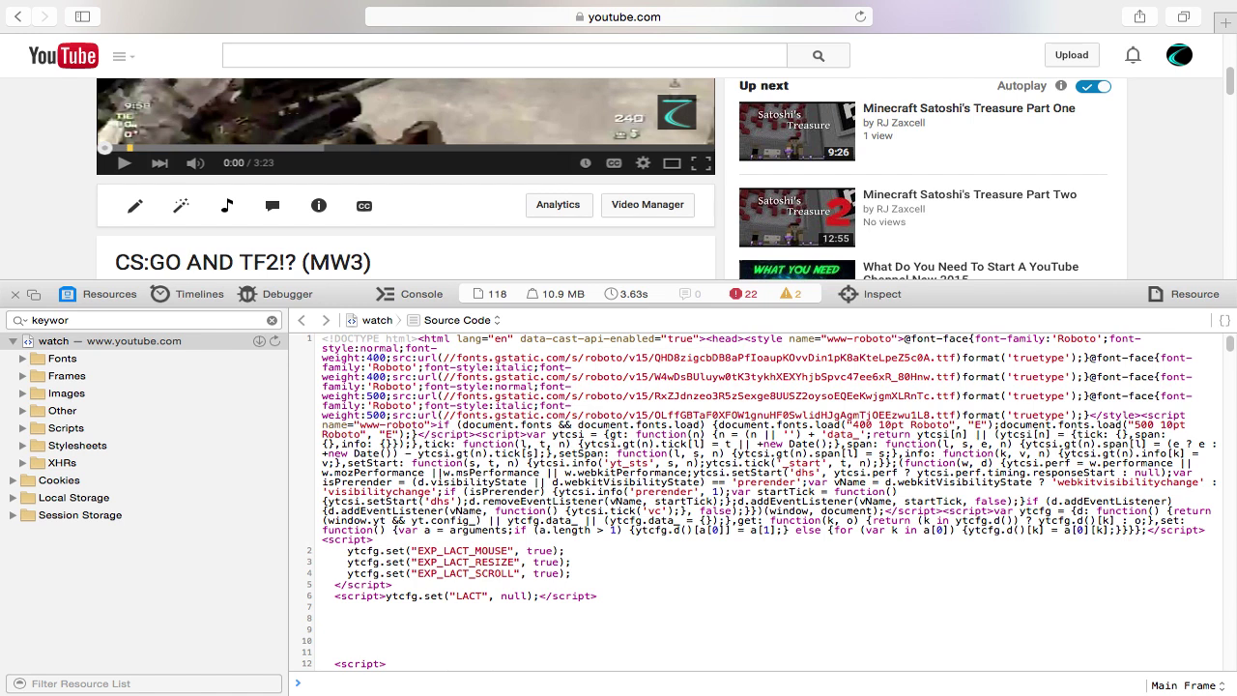
{"action": "key", "text": "Return"}
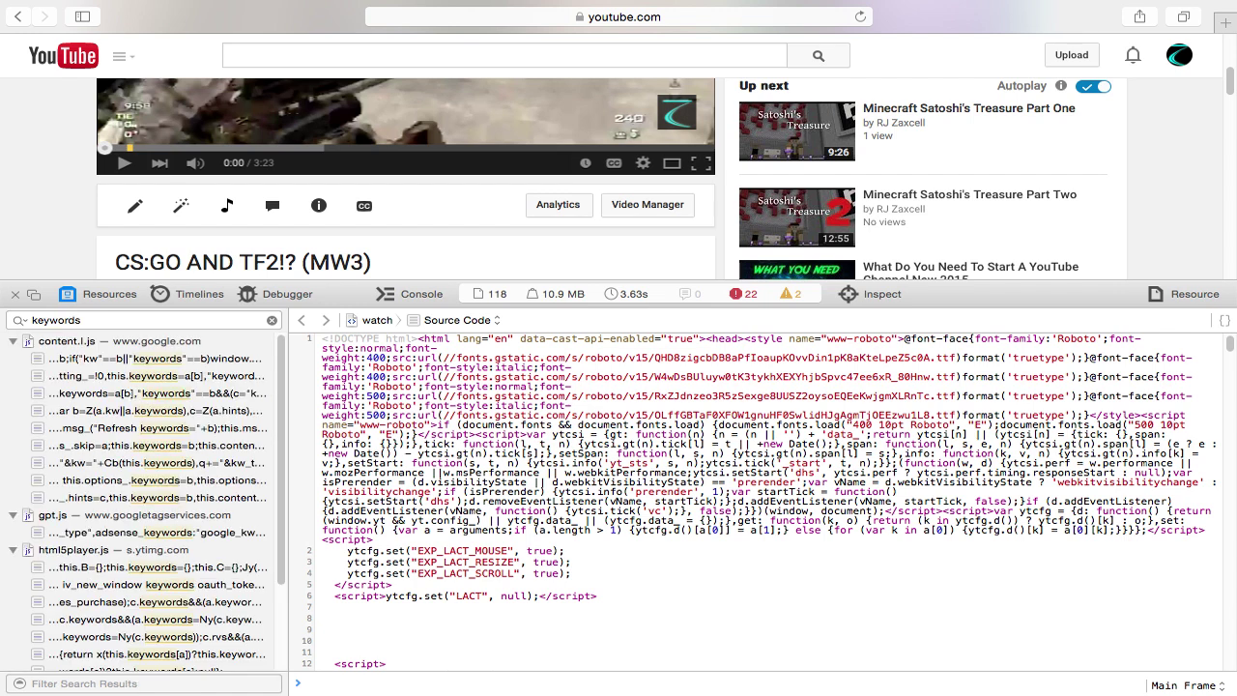
{"action": "scroll", "coordinate": [180, 396], "scroll_direction": "down", "scroll_amount": 3}
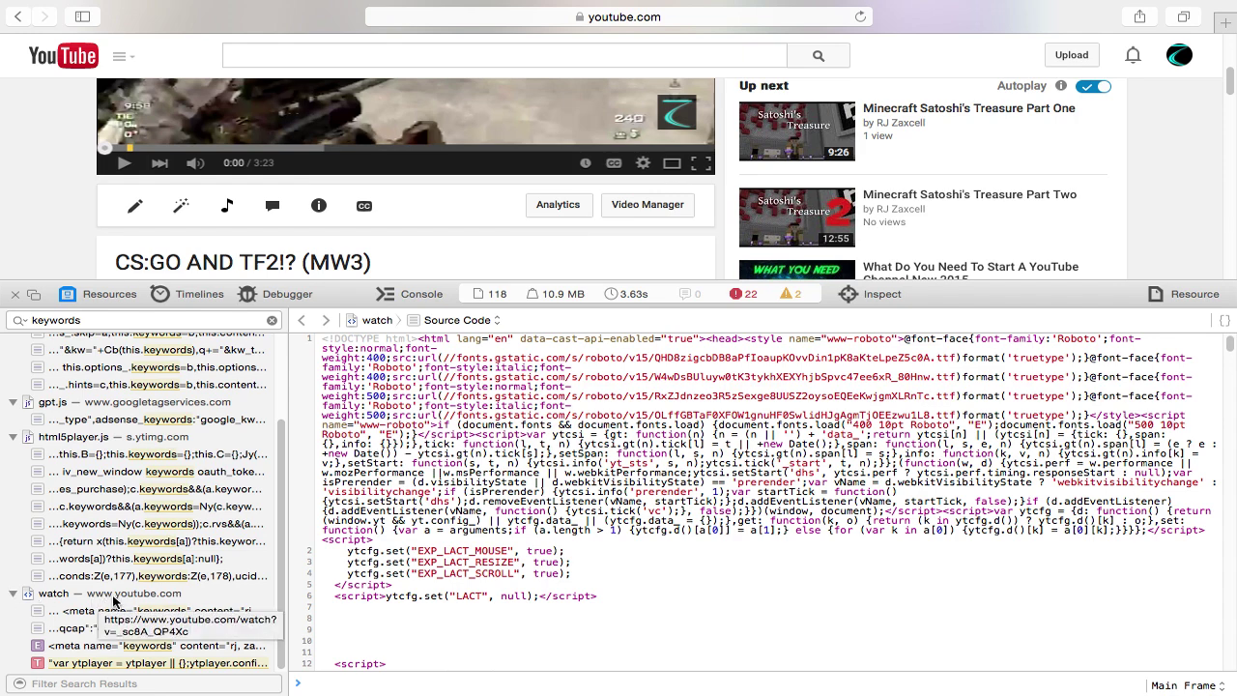
{"action": "left_click", "coordinate": [193, 611]}
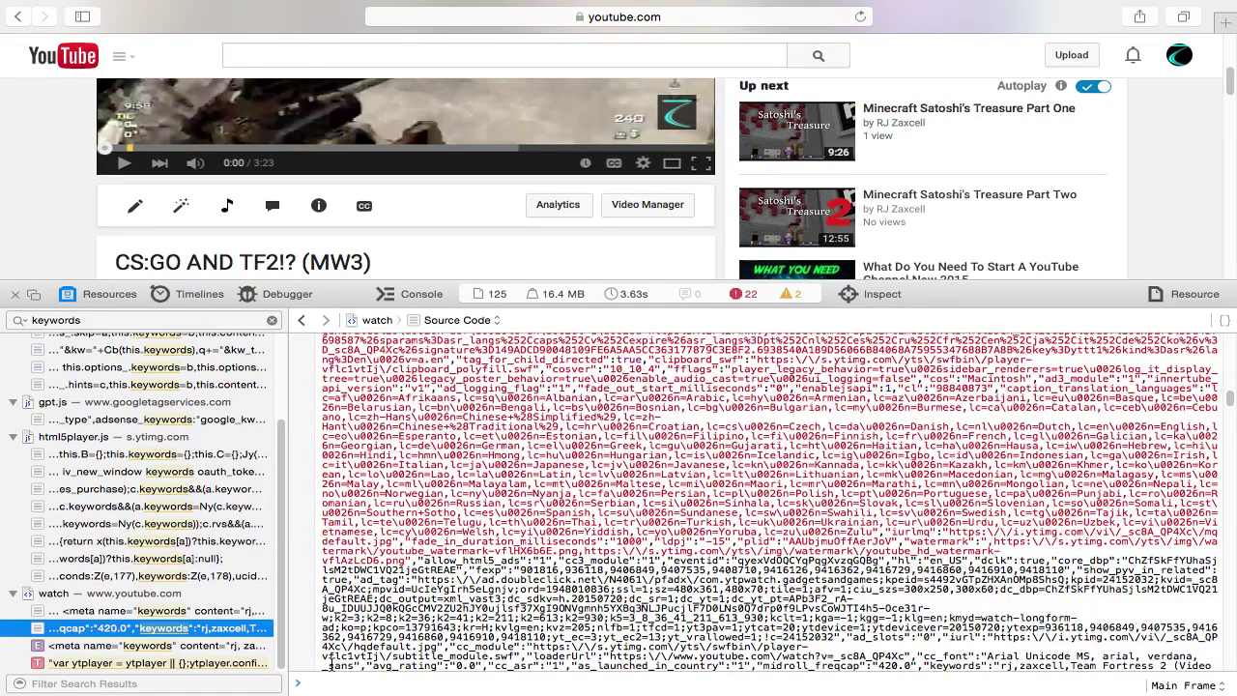
Select the complete keywords entry with the video's tags in the source code.
{"action": "scroll", "coordinate": [330, 665], "scroll_direction": "down", "scroll_amount": 5}
{"action": "scroll", "coordinate": [1039, 628], "scroll_direction": "down", "scroll_amount": 2}
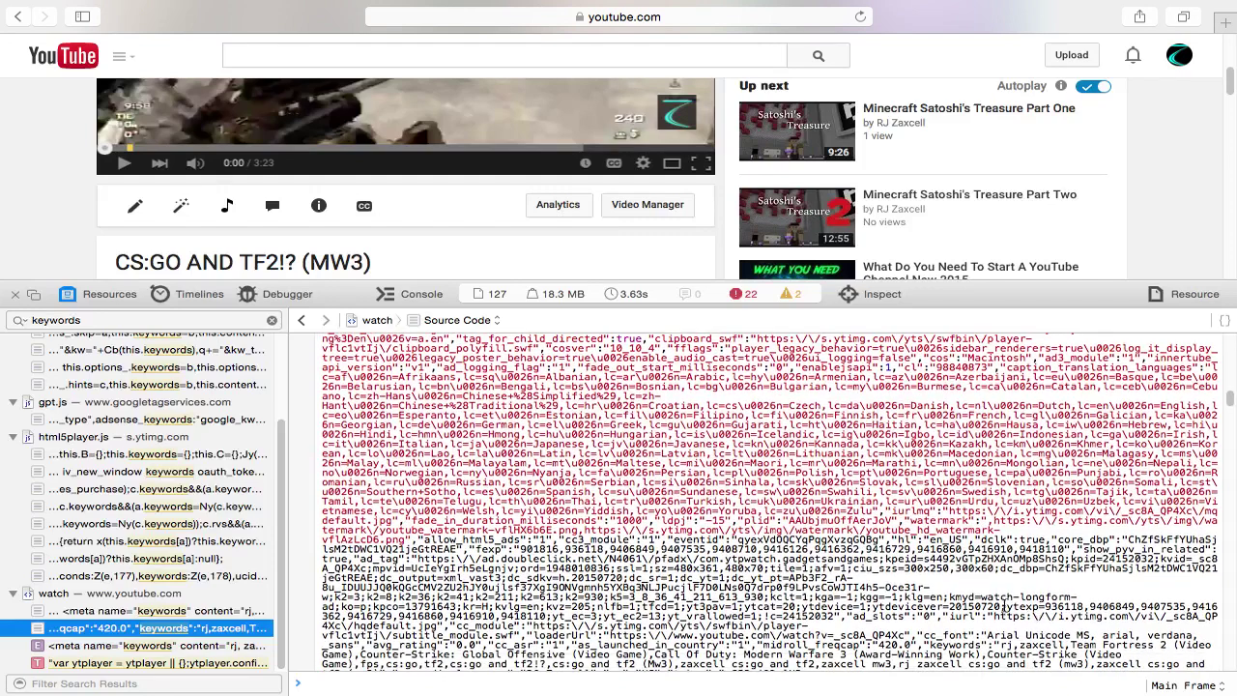
{"action": "scroll", "coordinate": [1003, 604], "scroll_direction": "down", "scroll_amount": 1}
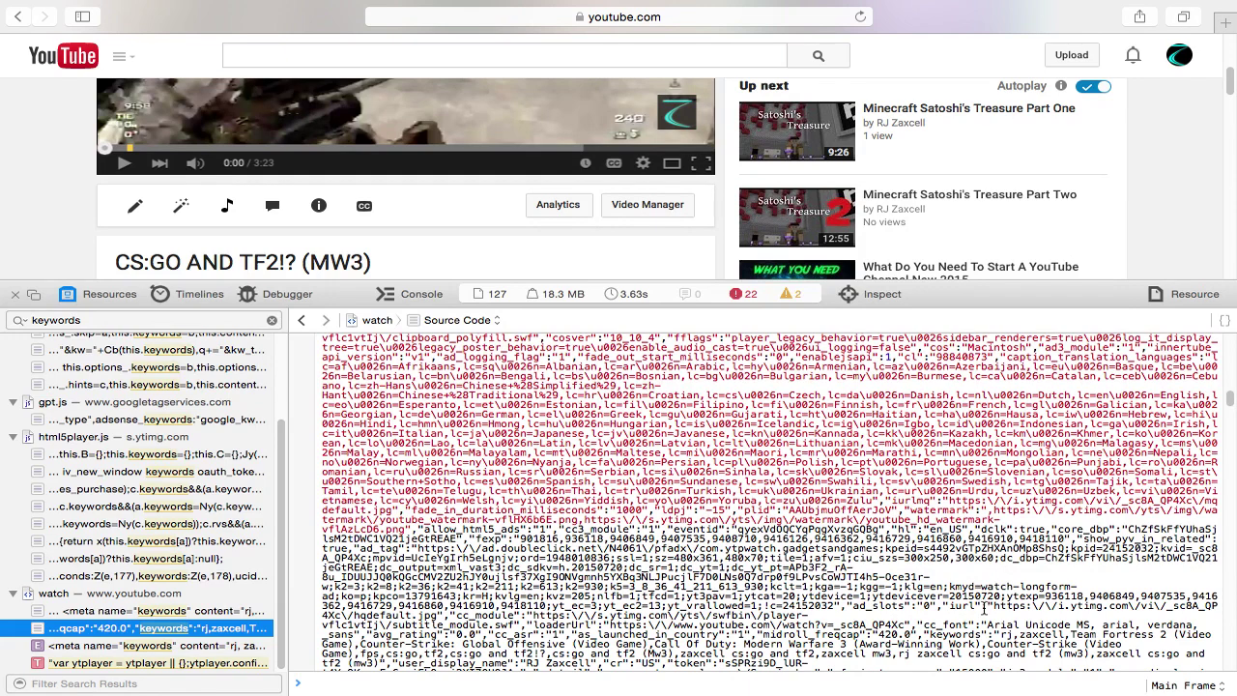
{"action": "left_click", "coordinate": [934, 635]}
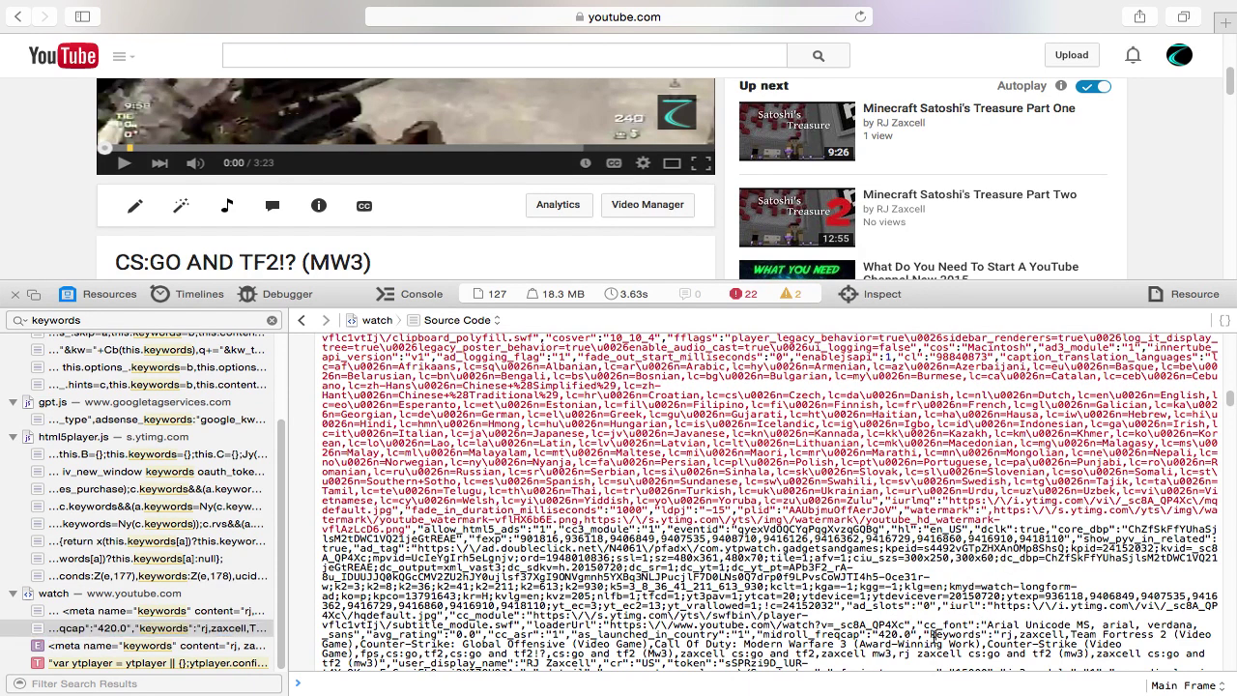
{"action": "left_click_drag", "start_coordinate": [932, 635], "coordinate": [591, 658]}
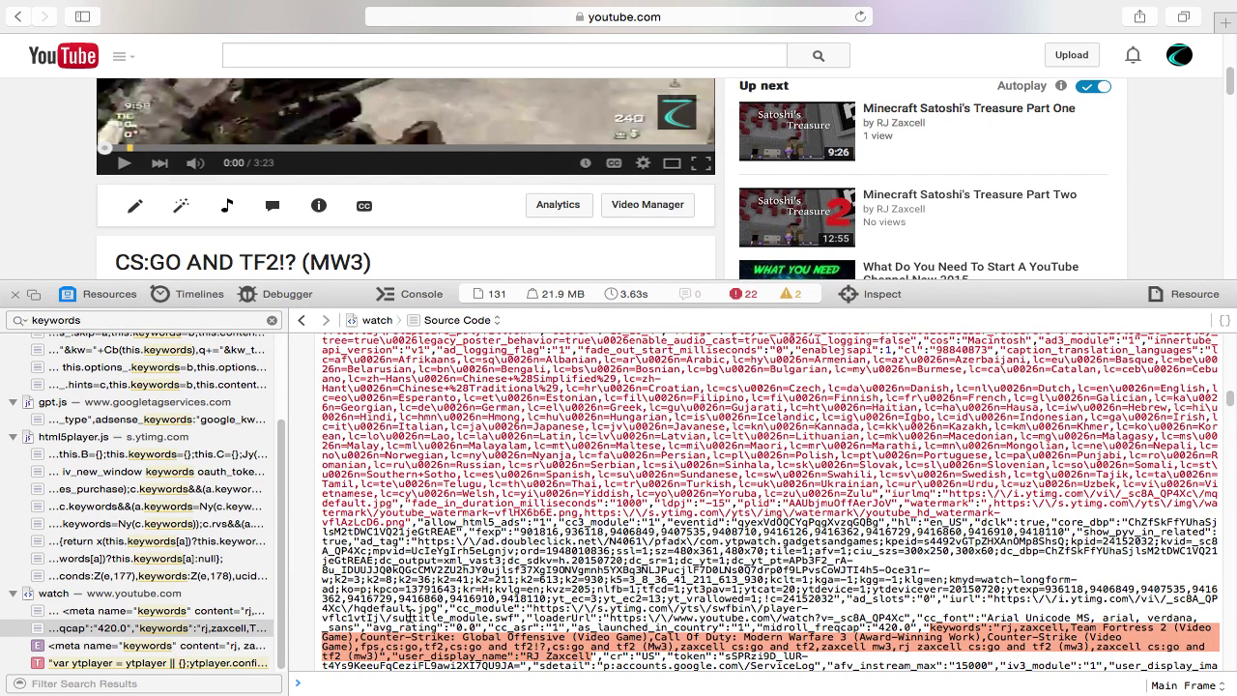
Clear the "keywords" search and close the web inspector.
{"action": "left_click", "coordinate": [273, 321]}
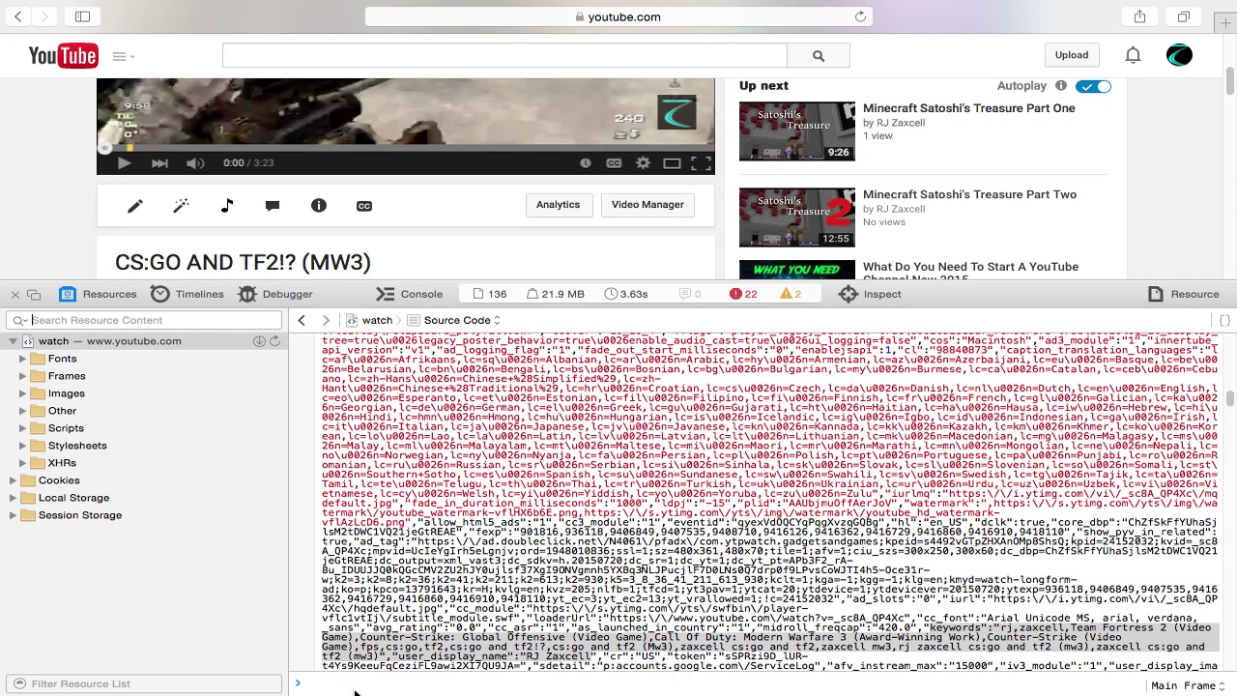
{"action": "left_click", "coordinate": [16, 294]}
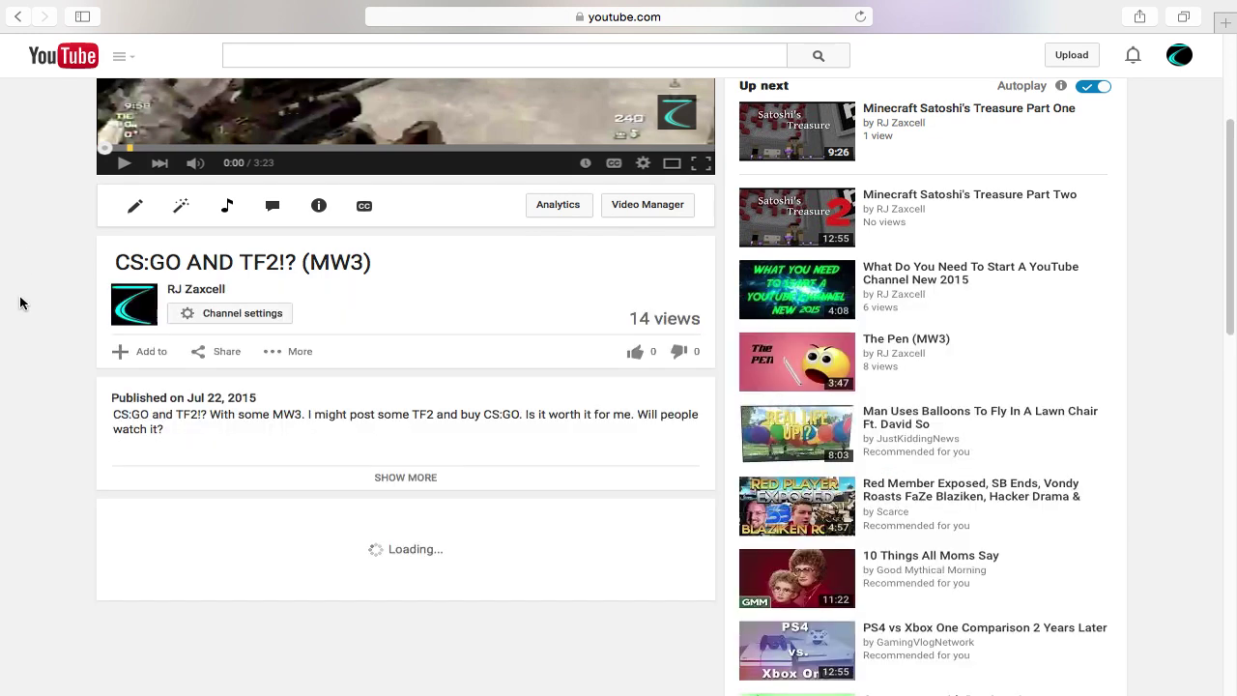
Open the suggested video "What Do You Need To Start A YouTube Channel New 2015" and show its page source.
{"action": "left_click", "coordinate": [794, 287]}
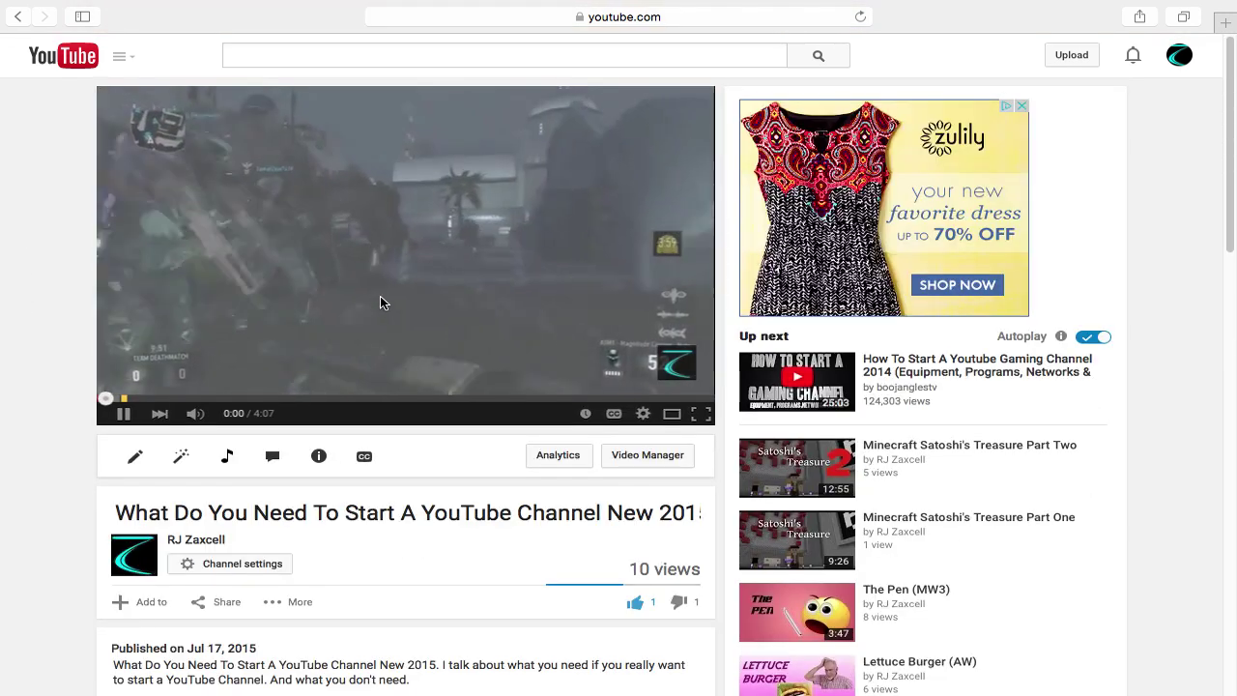
{"action": "right_click", "coordinate": [5, 348]}
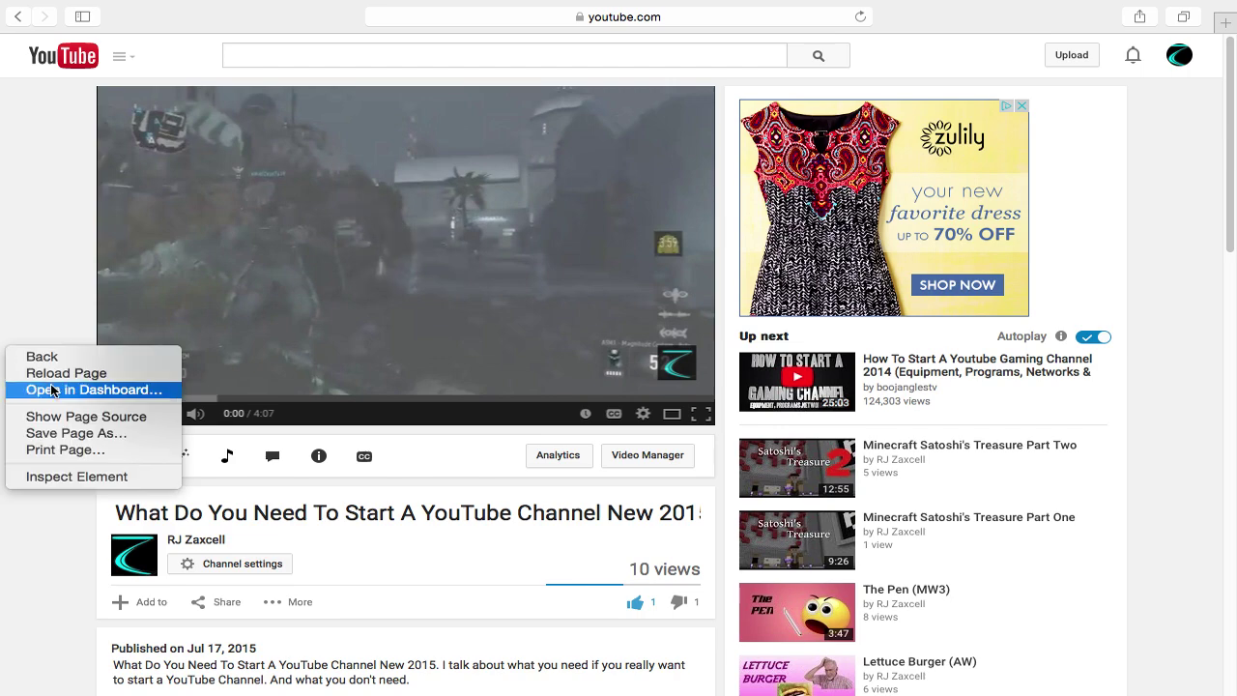
{"action": "left_click", "coordinate": [65, 417]}
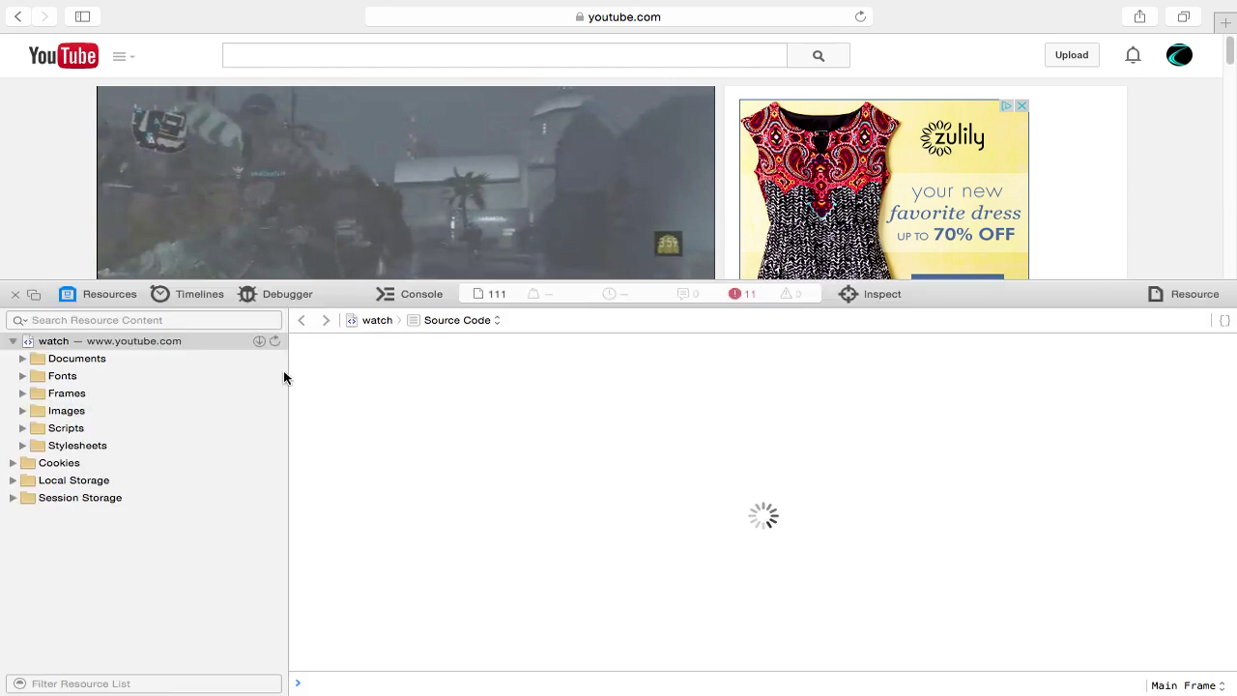
Check which video title the loaded source contains and reload the page from the inspector.
{"action": "scroll", "coordinate": [456, 475], "scroll_direction": "down", "scroll_amount": 5}
{"action": "scroll", "coordinate": [456, 476], "scroll_direction": "down", "scroll_amount": 5}
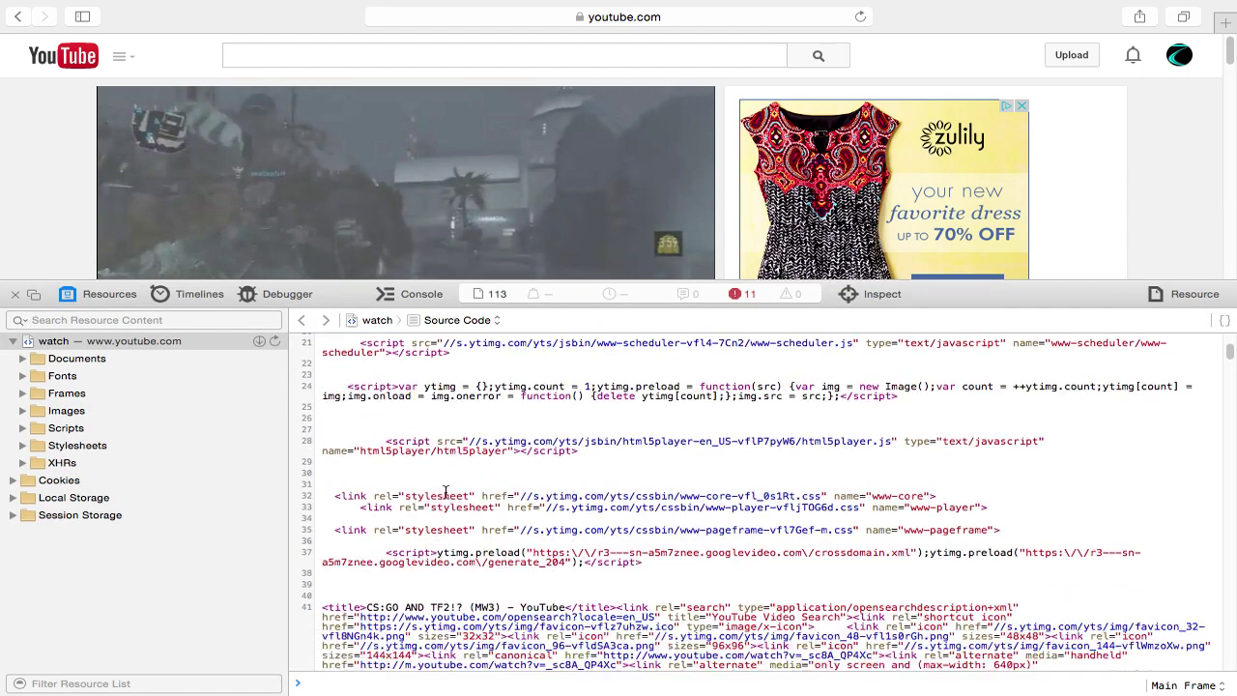
{"action": "left_click", "coordinate": [275, 341]}
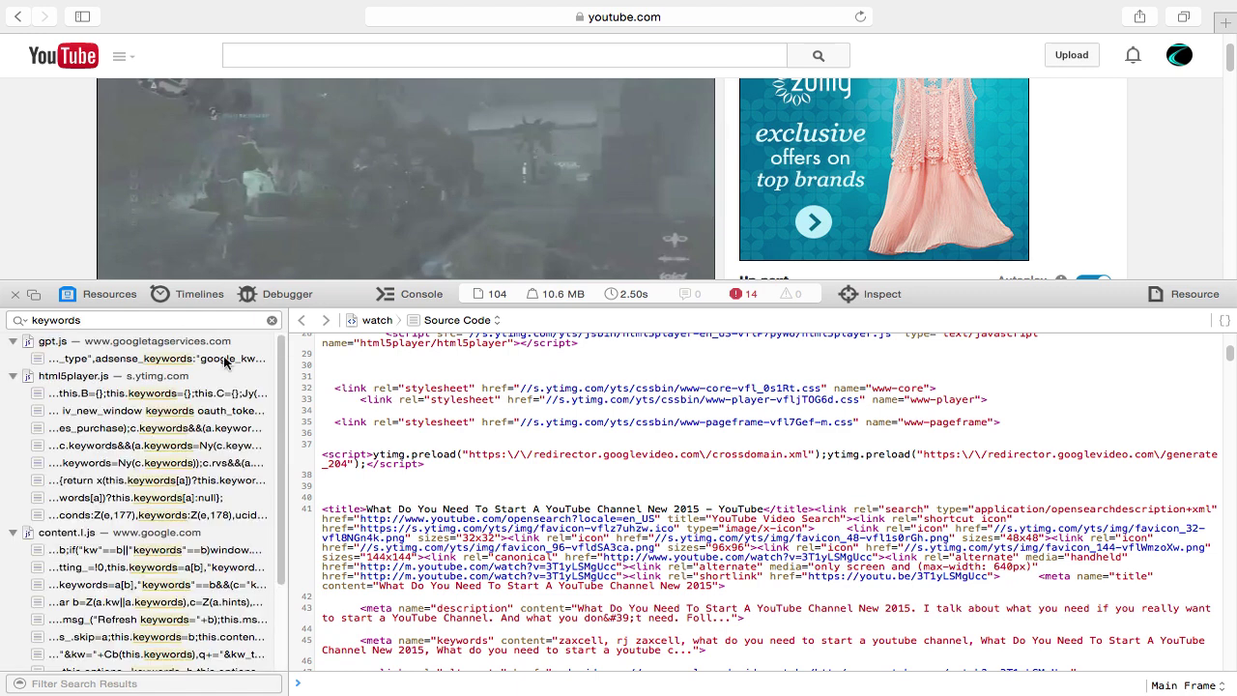
Open the watch page's match with the full tag list from the "keywords" search results and view it in the source.
{"action": "scroll", "coordinate": [164, 435], "scroll_direction": "down", "scroll_amount": 8}
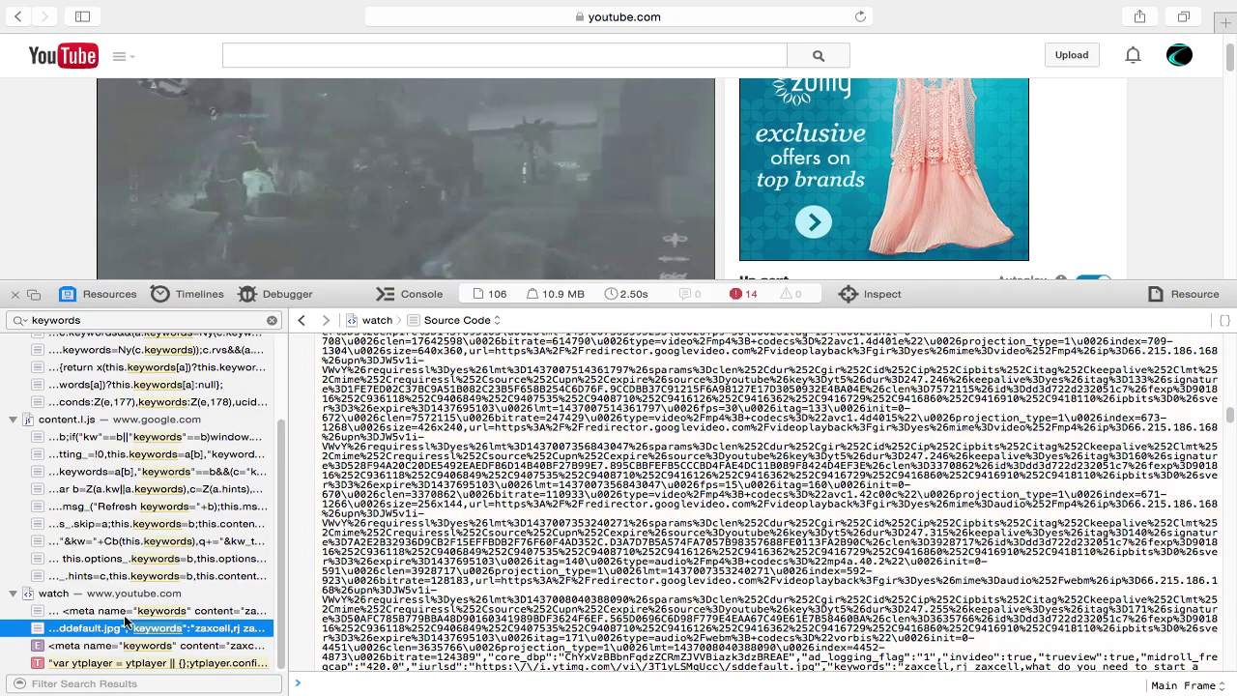
{"action": "left_click", "coordinate": [128, 616]}
{"action": "left_click", "coordinate": [128, 629]}
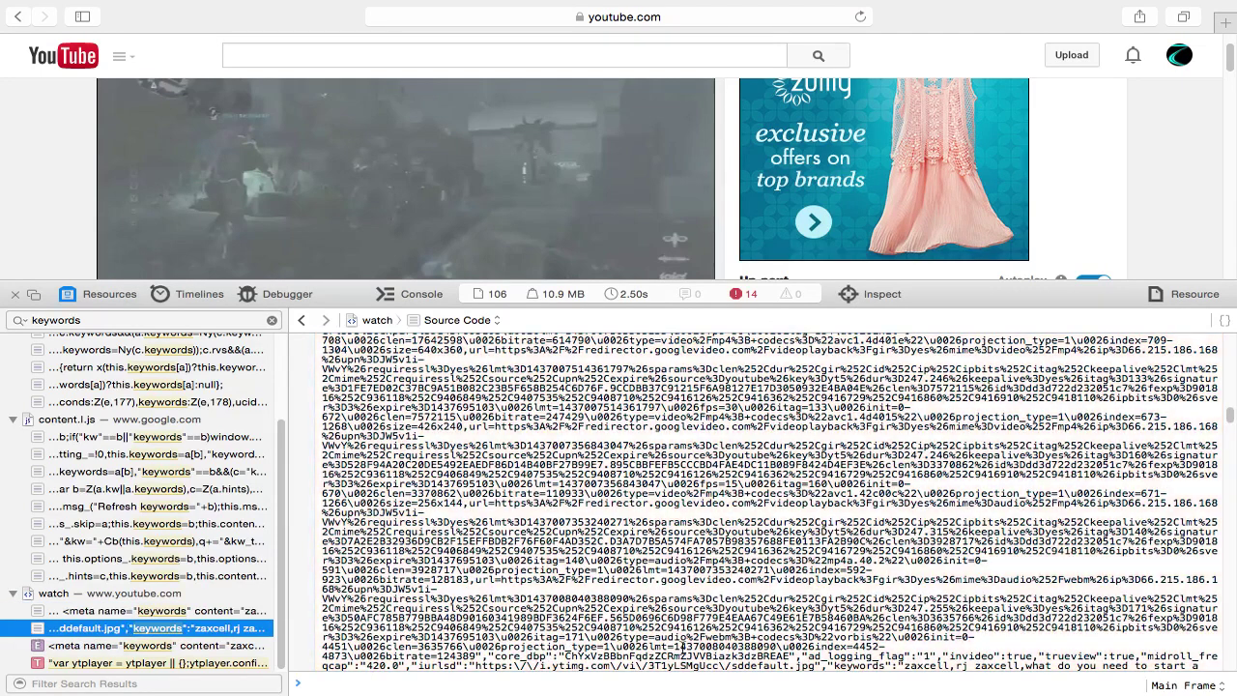
{"action": "scroll", "coordinate": [944, 647], "scroll_direction": "down", "scroll_amount": 3}
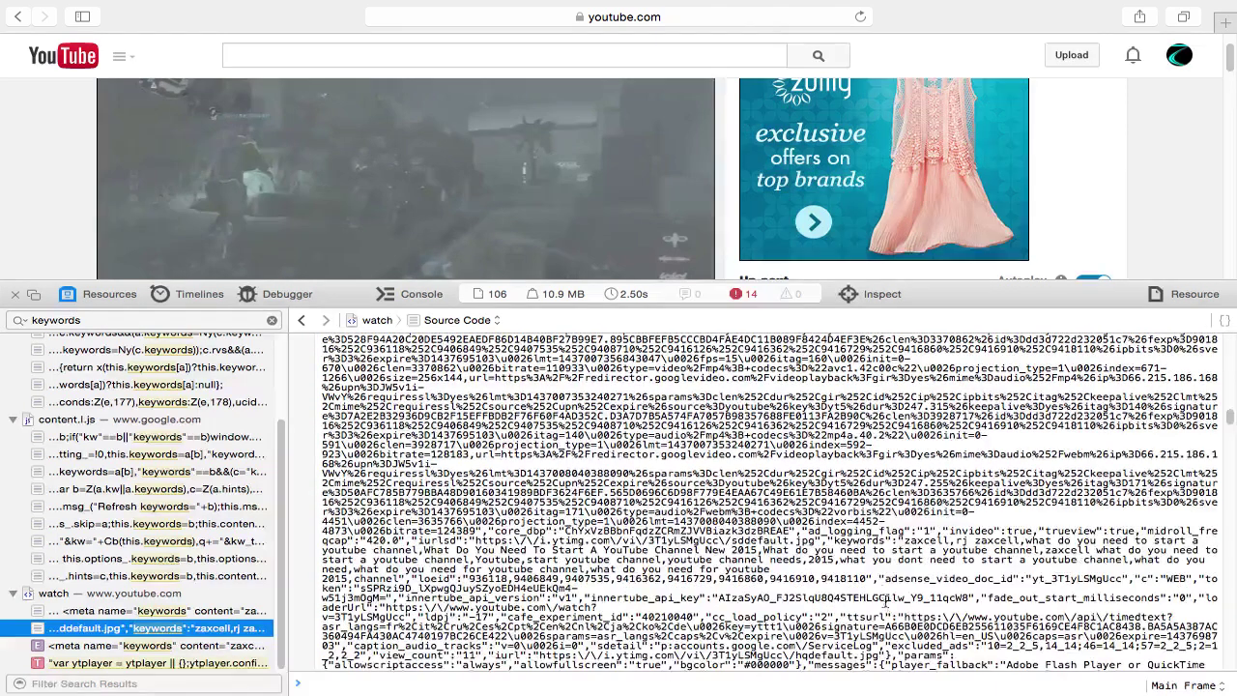